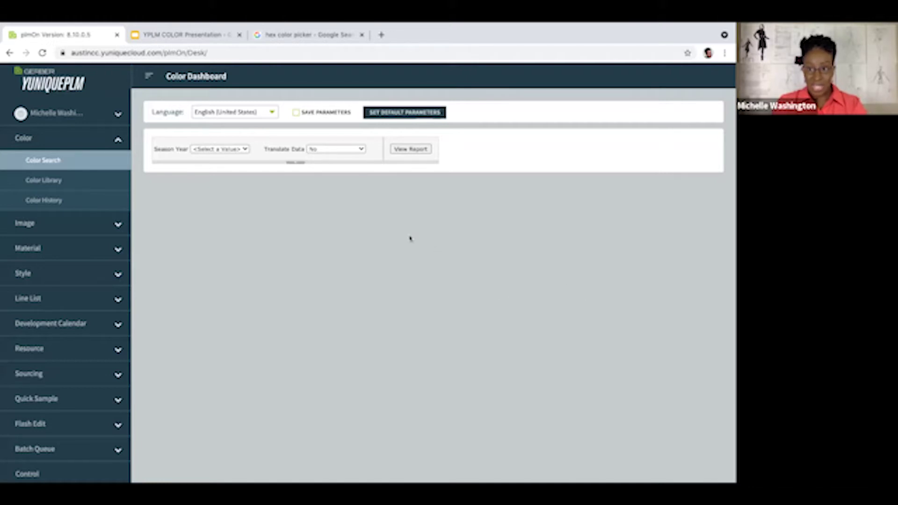
pyautogui.click(119, 107)
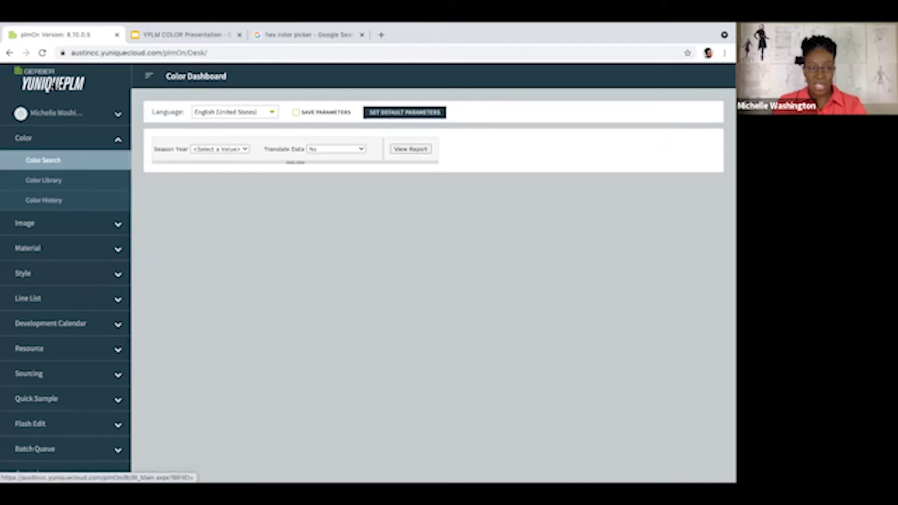
pyautogui.click(59, 84)
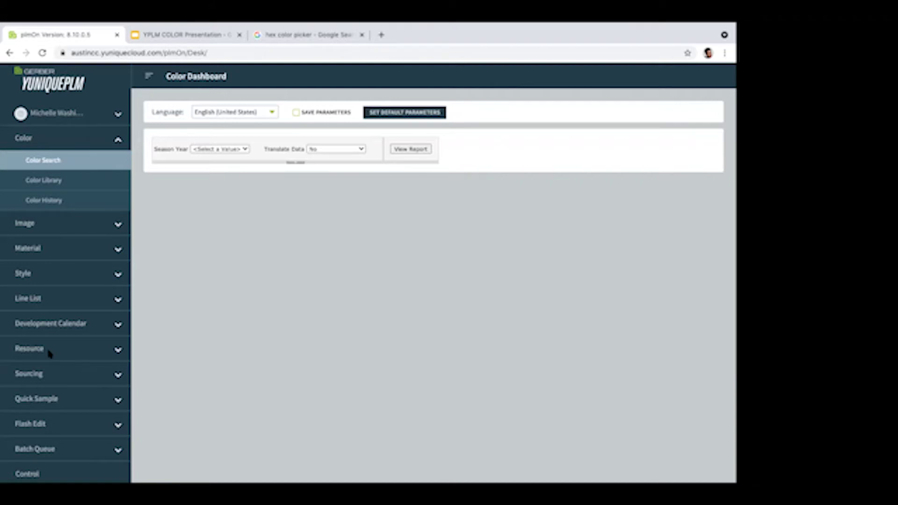
pyautogui.click(118, 140)
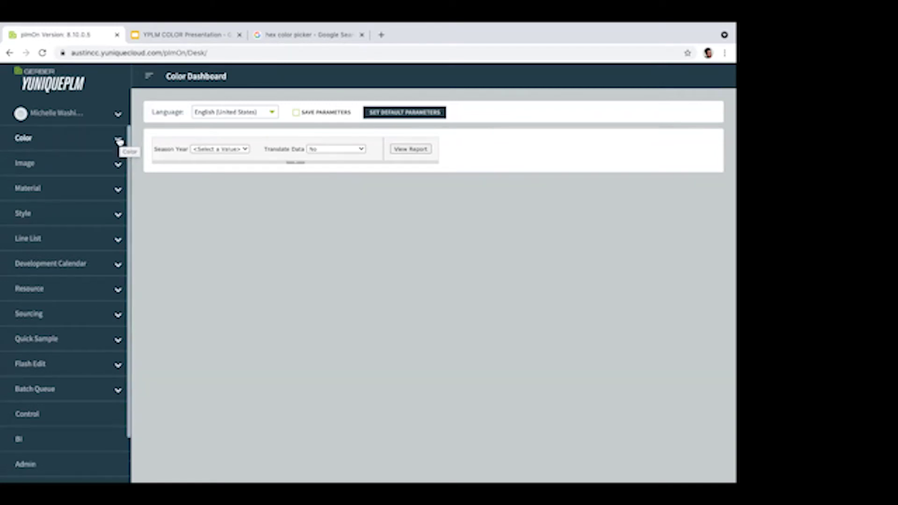
pyautogui.click(119, 141)
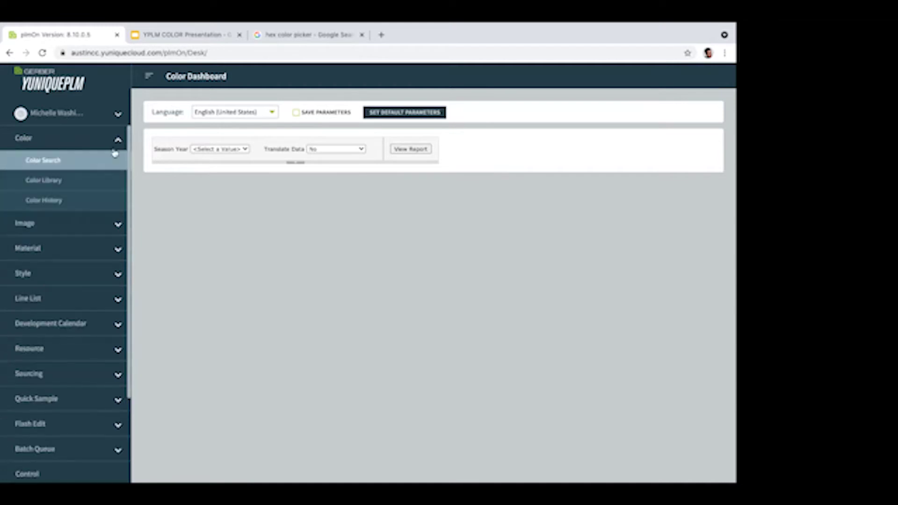
pyautogui.click(119, 226)
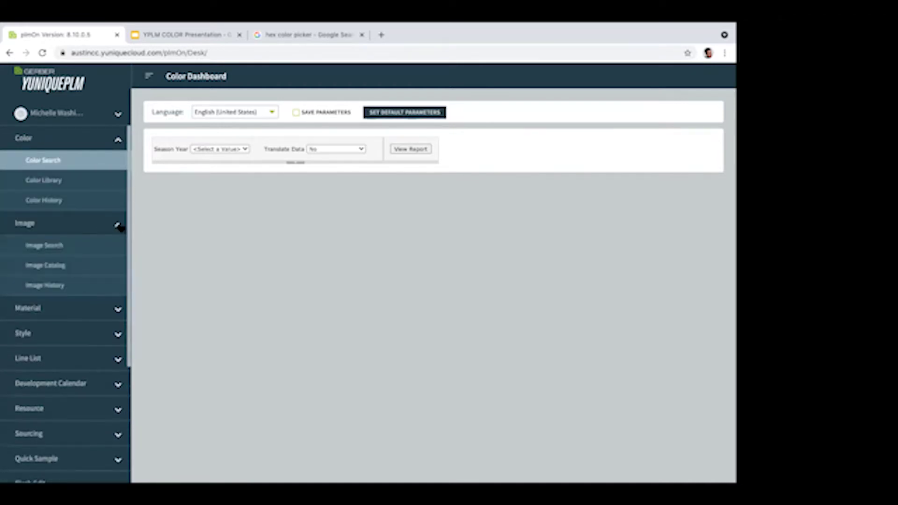
pyautogui.click(119, 311)
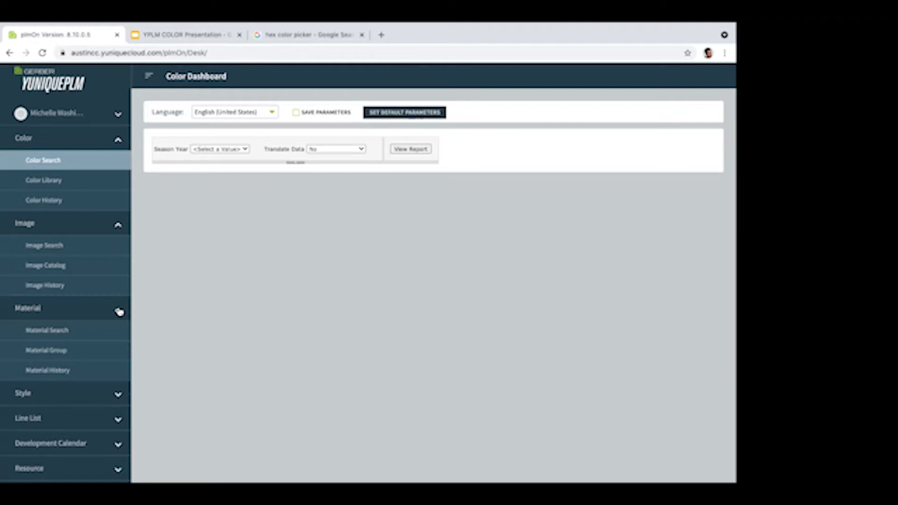
pyautogui.click(119, 311)
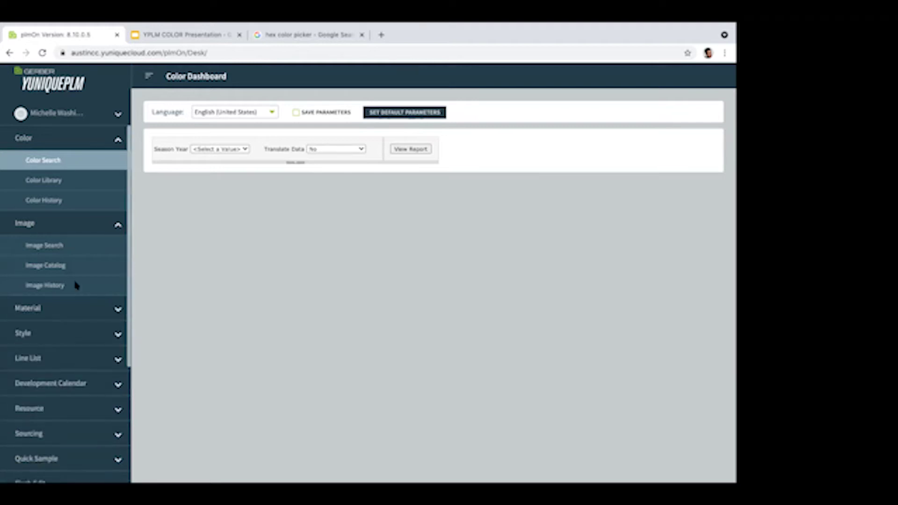
pyautogui.click(117, 227)
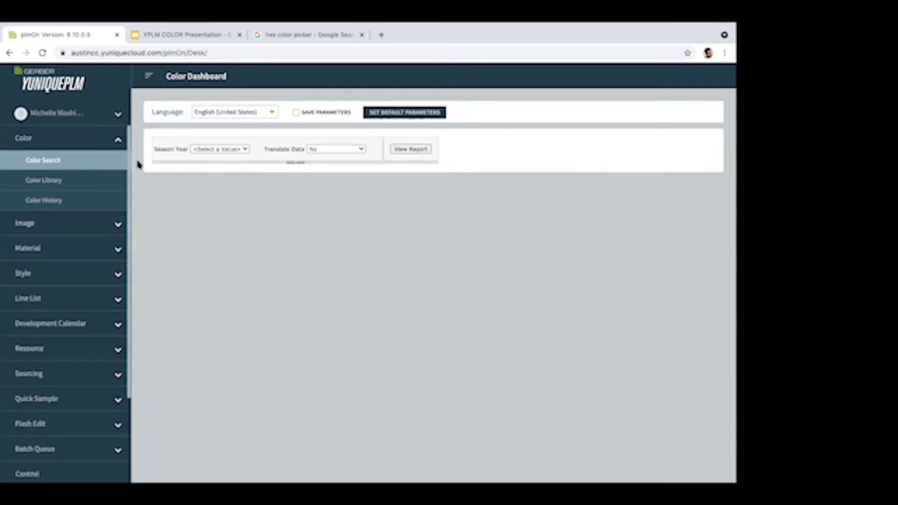
# Open the Color Search page listing the existing color palettes.
pyautogui.click(43, 161)
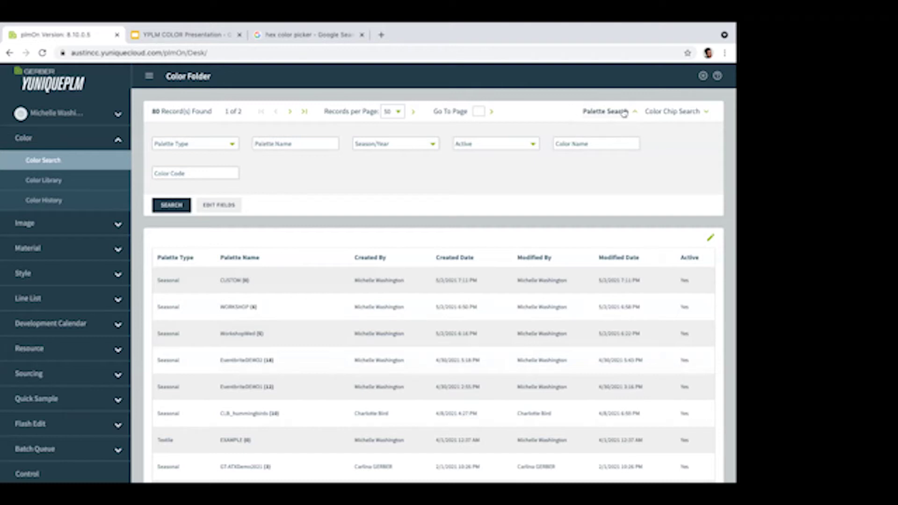
pyautogui.click(276, 144)
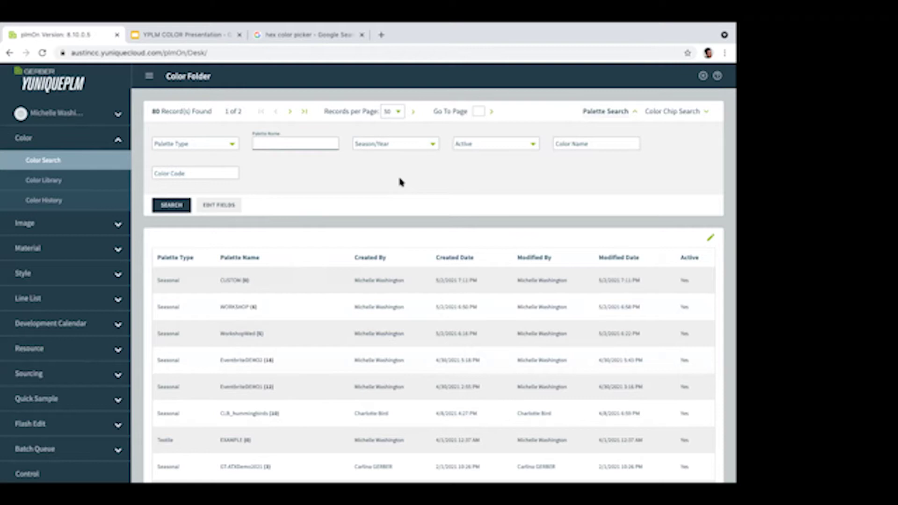
pyautogui.click(277, 142)
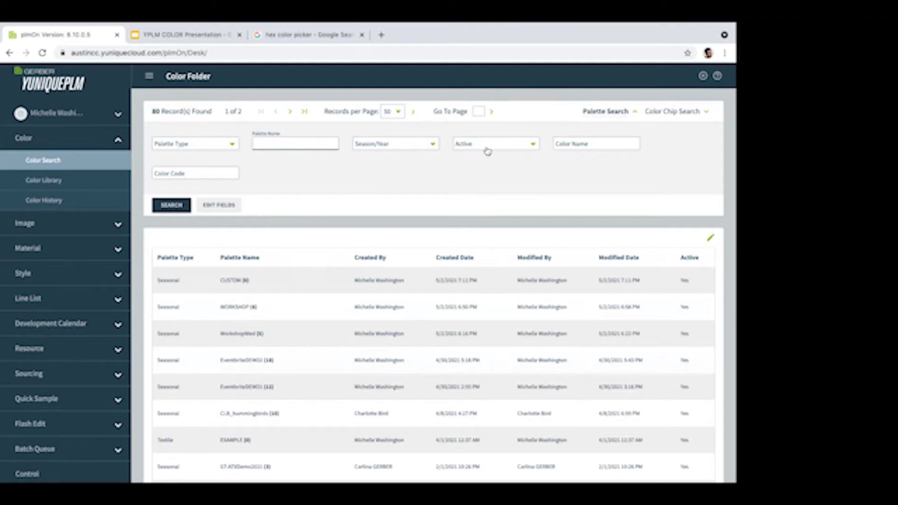
pyautogui.click(37, 163)
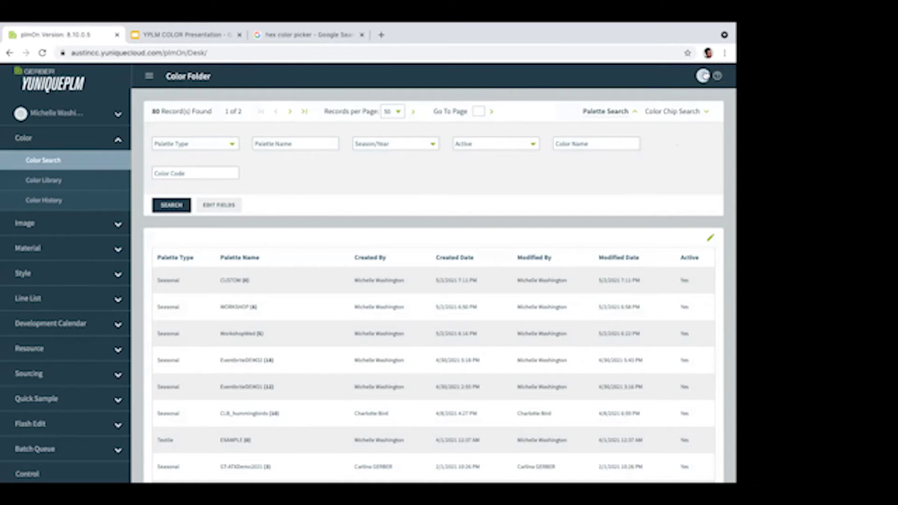
# Create and save a new color palette named NEW CUSTOM, assigned to the Gerber Example Production Dev Calendar.
pyautogui.click(703, 77)
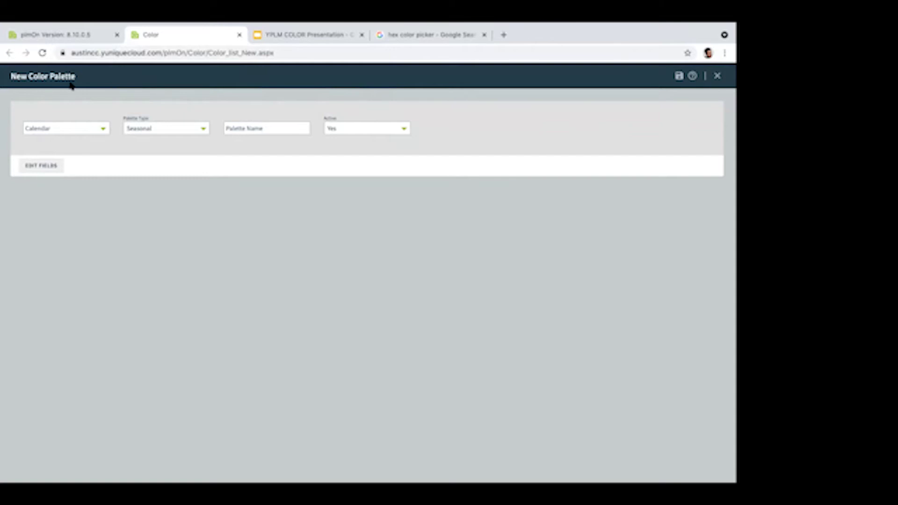
pyautogui.click(104, 131)
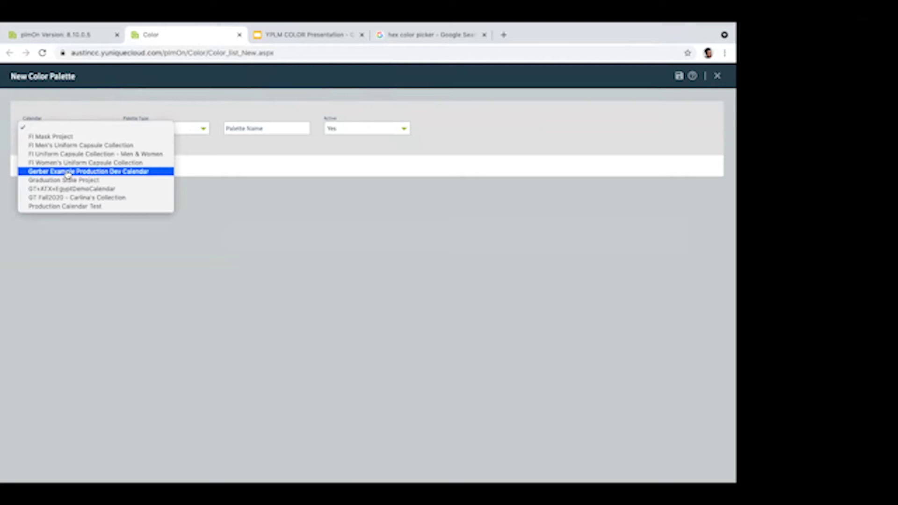
pyautogui.click(108, 172)
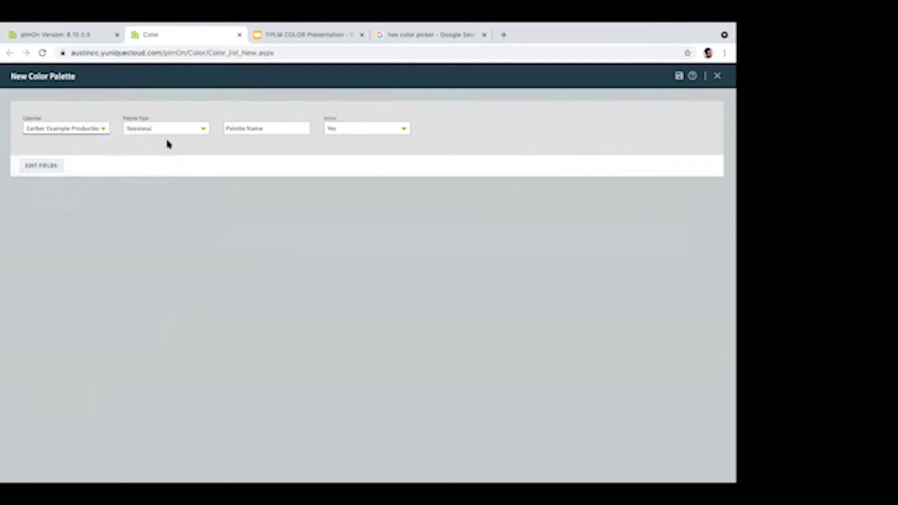
pyautogui.click(238, 129)
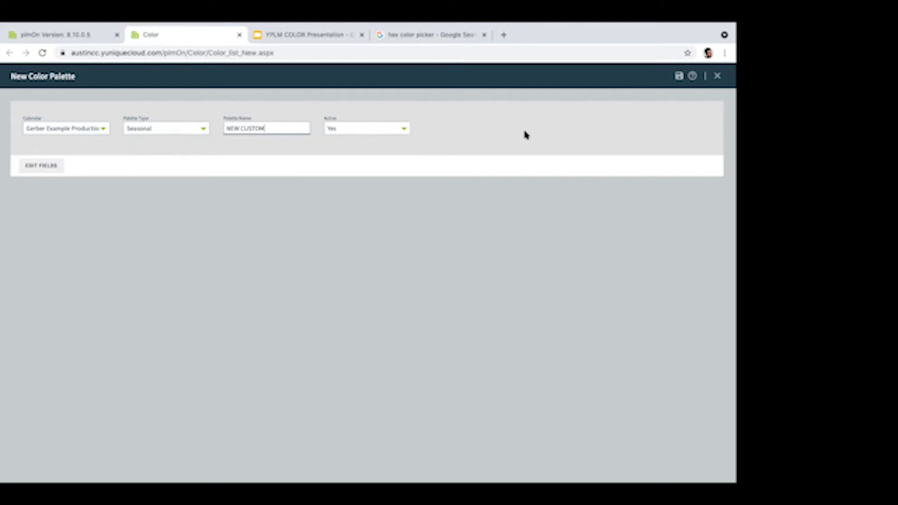
pyautogui.click(680, 76)
pyautogui.click(691, 76)
pyautogui.click(680, 76)
pyautogui.click(679, 76)
pyautogui.click(679, 76)
pyautogui.click(681, 76)
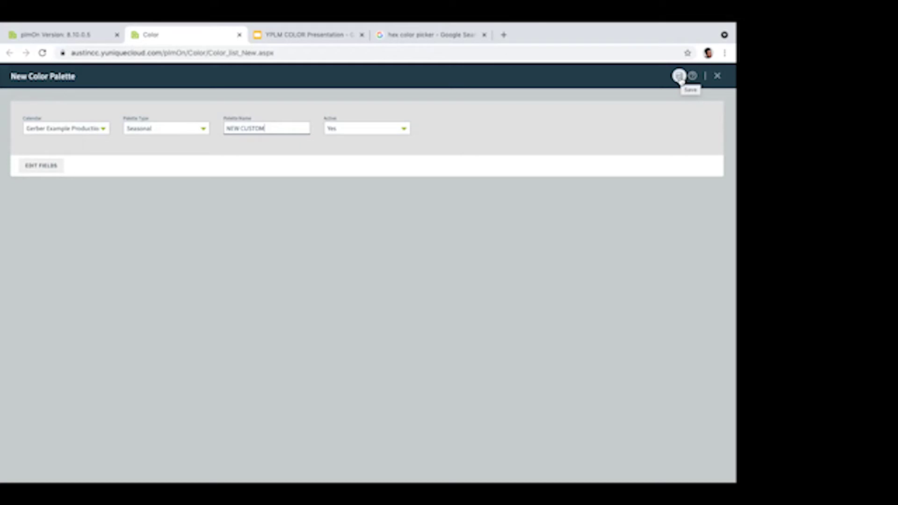
pyautogui.click(679, 76)
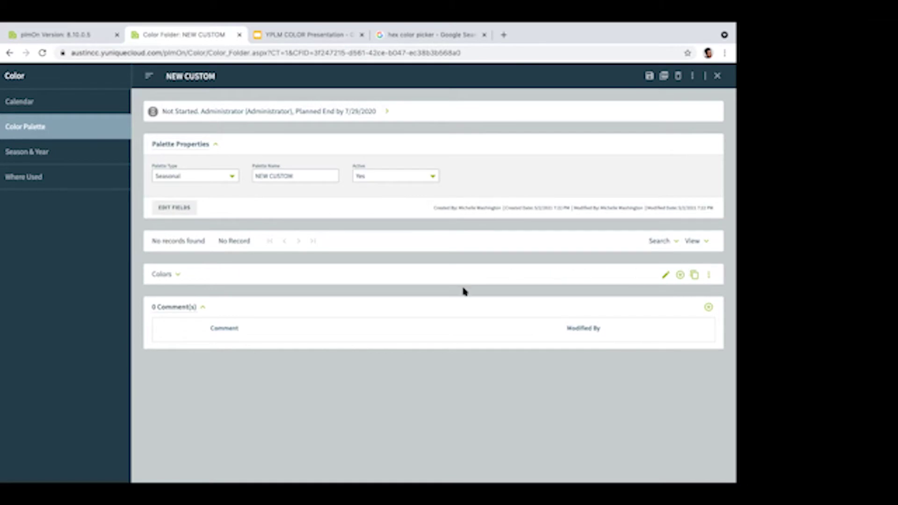
# Open the color library for adding colors to the NEW CUSTOM palette.
pyautogui.click(681, 276)
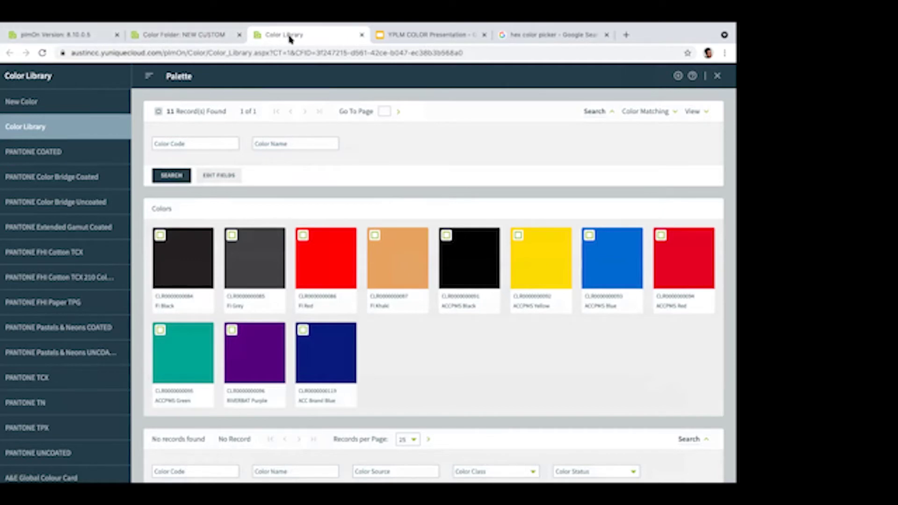
pyautogui.click(78, 36)
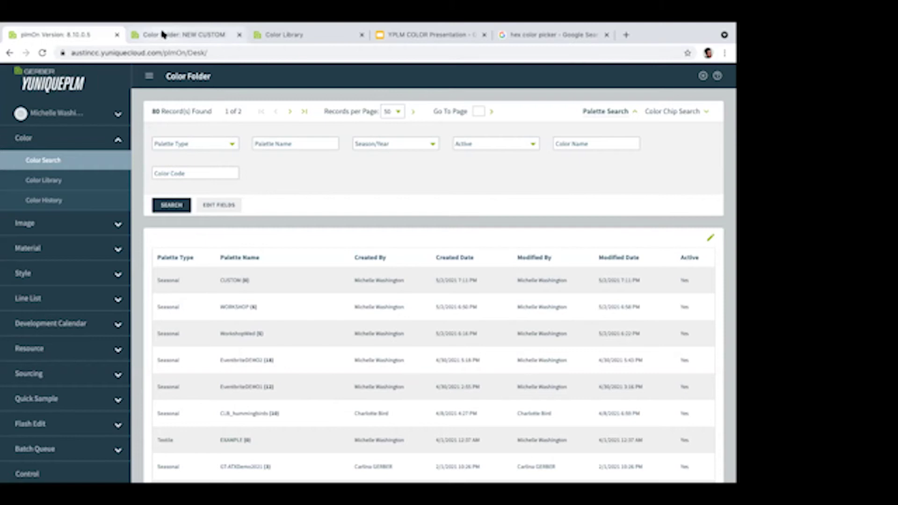
pyautogui.click(166, 38)
pyautogui.click(282, 36)
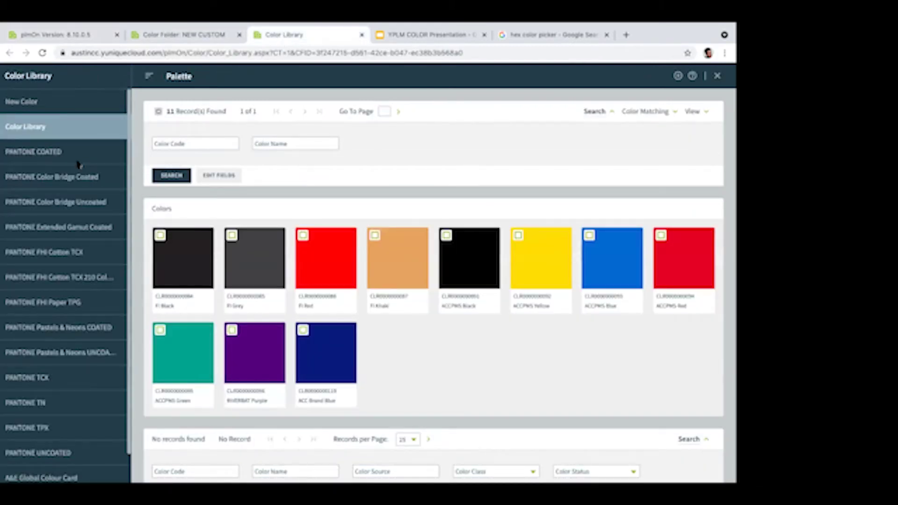
# Browse the PANTONE Coated, Color Bridge Coated, Color Bridge Uncoated, Extended Gamut Coated and FHI Cotton TCX libraries.
pyautogui.click(41, 154)
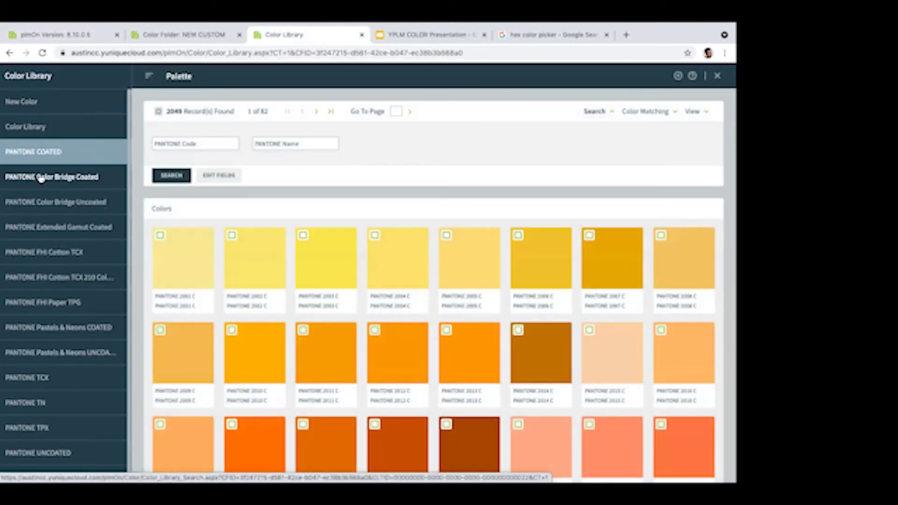
pyautogui.click(41, 178)
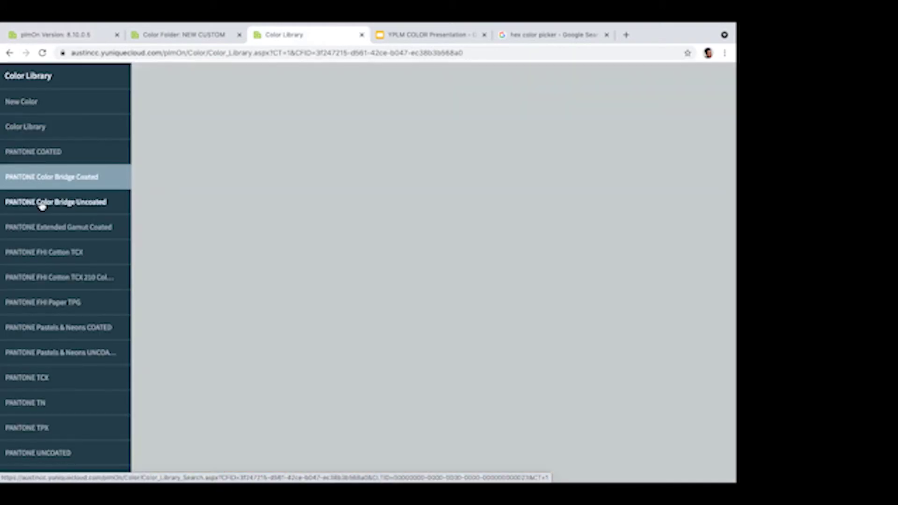
pyautogui.click(41, 206)
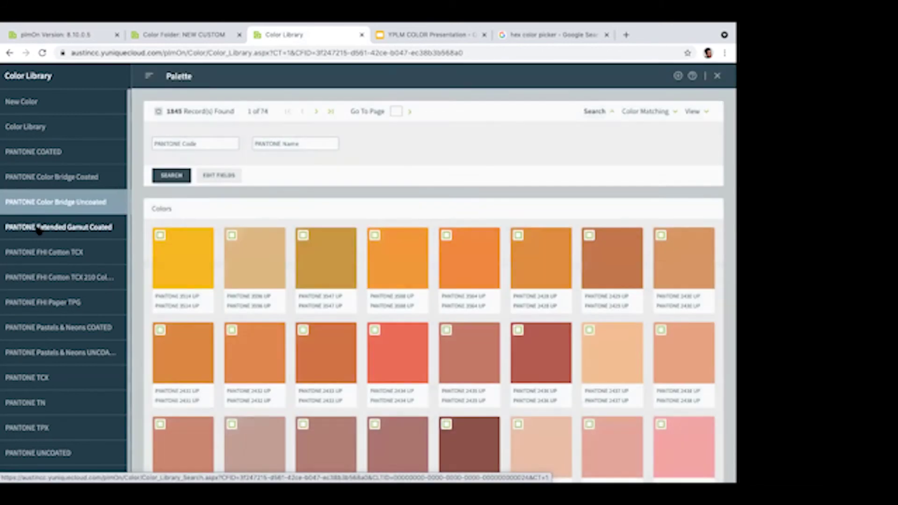
pyautogui.click(40, 228)
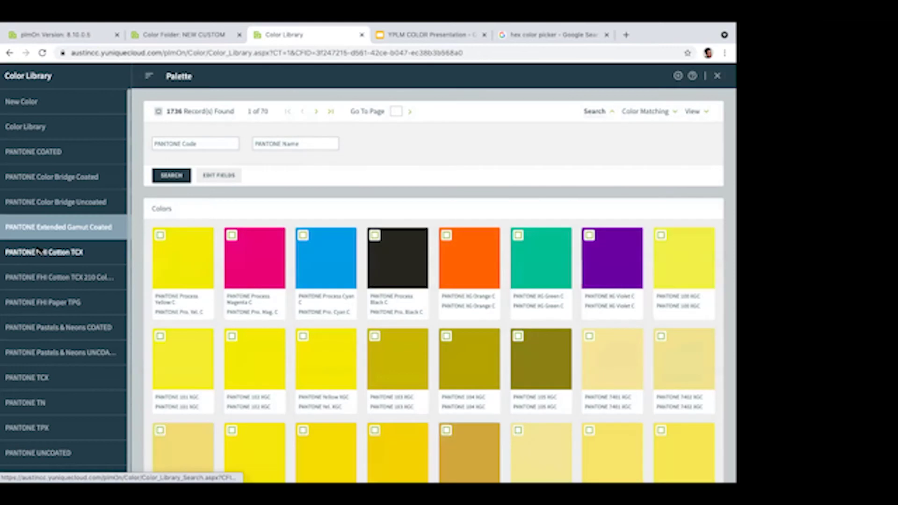
pyautogui.click(38, 256)
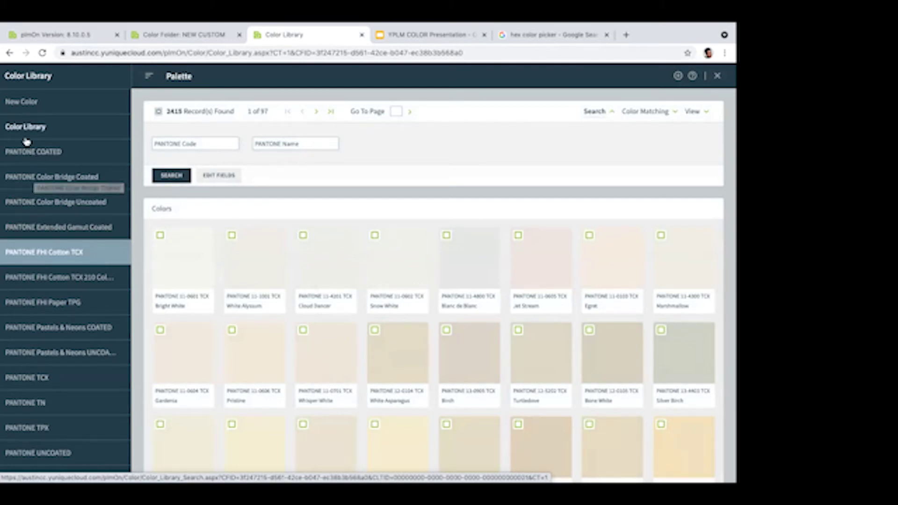
# Start a new custom color chip and pick a teal of about hex 16B1BA from the color spectrum.
pyautogui.click(20, 108)
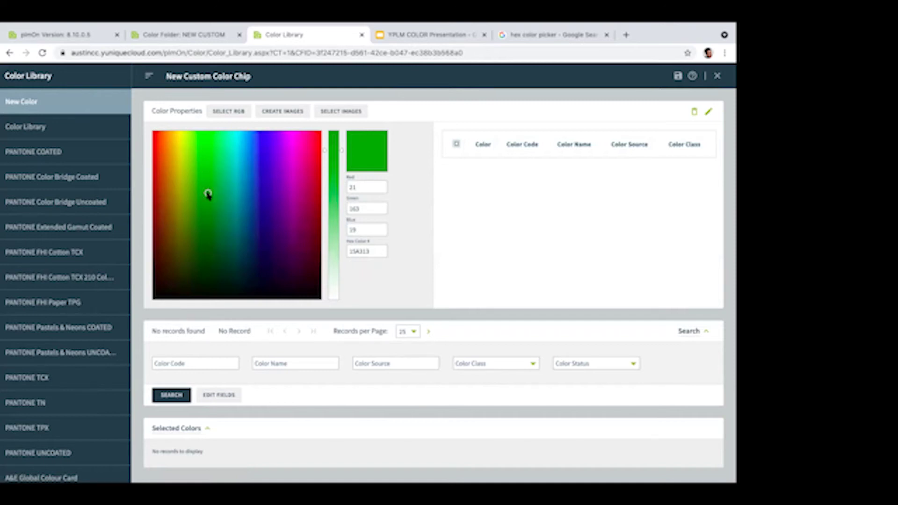
pyautogui.moveTo(209, 195)
pyautogui.mouseDown()
pyautogui.moveTo(231, 190)
pyautogui.moveTo(251, 157)
pyautogui.moveTo(291, 148)
pyautogui.moveTo(310, 157)
pyautogui.moveTo(166, 148)
pyautogui.moveTo(183, 158)
pyautogui.moveTo(278, 156)
pyautogui.moveTo(242, 165)
pyautogui.mouseUp()
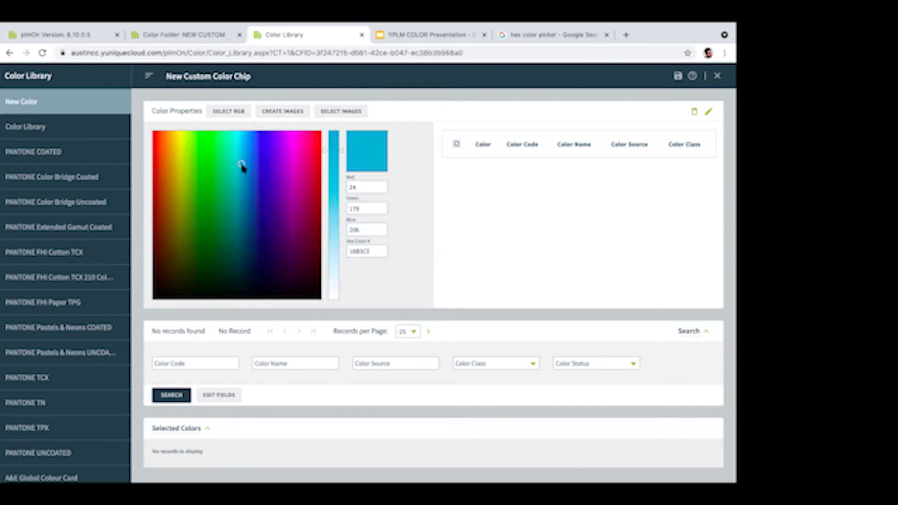
pyautogui.moveTo(242, 167)
pyautogui.mouseDown()
pyautogui.moveTo(225, 176)
pyautogui.moveTo(237, 175)
pyautogui.mouseUp()
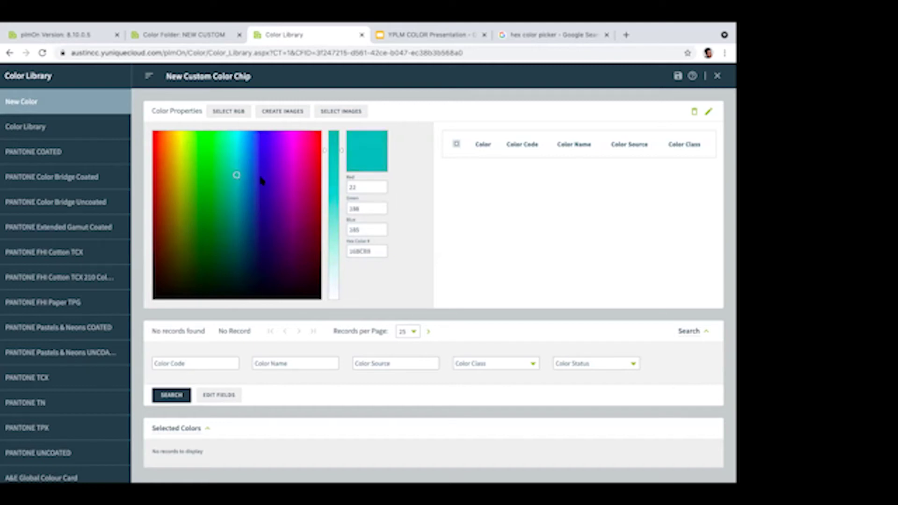
pyautogui.moveTo(237, 177); pyautogui.dragTo(238, 177)
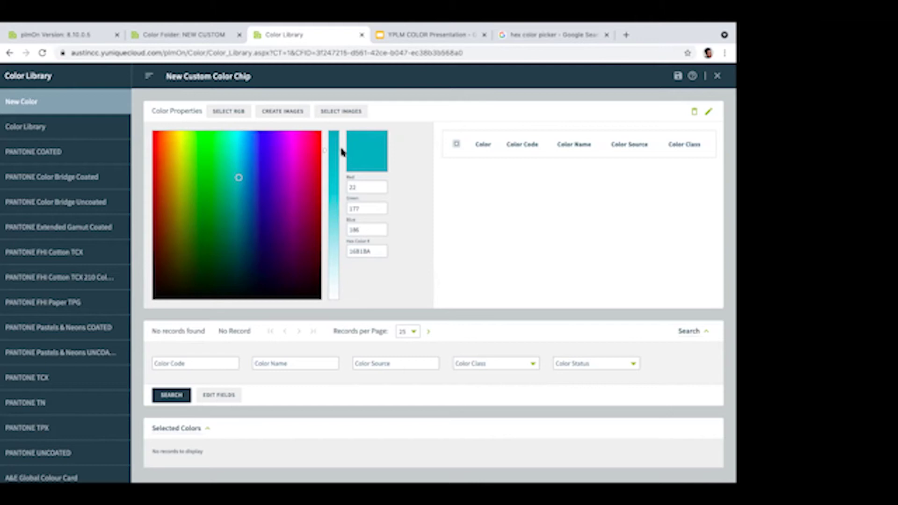
# Reduce the custom color's saturation slightly to about hex 37B3BA.
pyautogui.moveTo(342, 151)
pyautogui.mouseDown()
pyautogui.moveTo(345, 206)
pyautogui.moveTo(344, 166)
pyautogui.mouseUp()
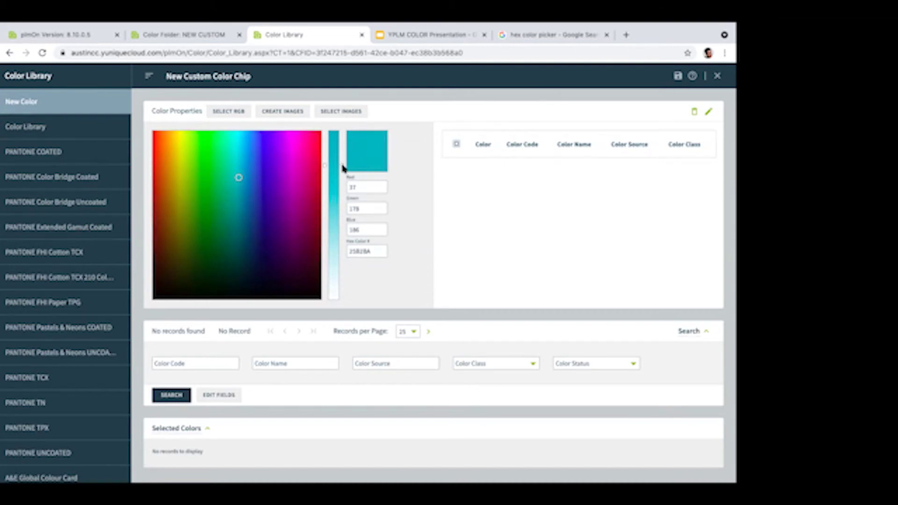
pyautogui.moveTo(343, 168); pyautogui.dragTo(340, 261)
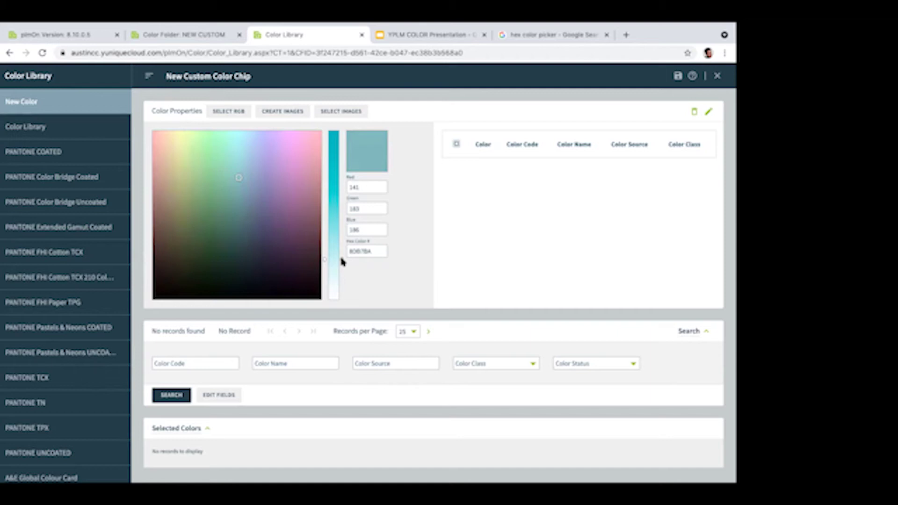
pyautogui.moveTo(341, 259)
pyautogui.mouseDown()
pyautogui.moveTo(343, 287)
pyautogui.moveTo(336, 185)
pyautogui.mouseUp()
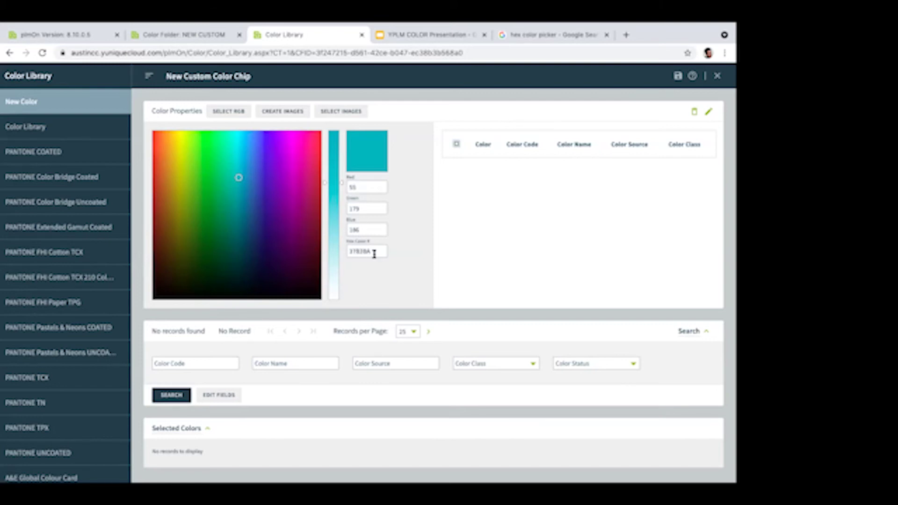
# Change the custom color to a dark purple of about hex 66247A.
pyautogui.moveTo(239, 180); pyautogui.dragTo(302, 252)
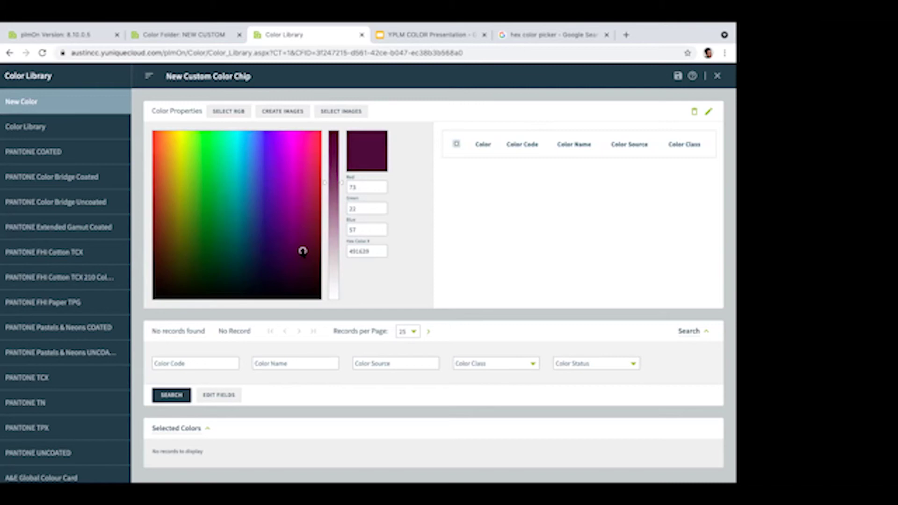
pyautogui.moveTo(302, 251); pyautogui.dragTo(288, 223)
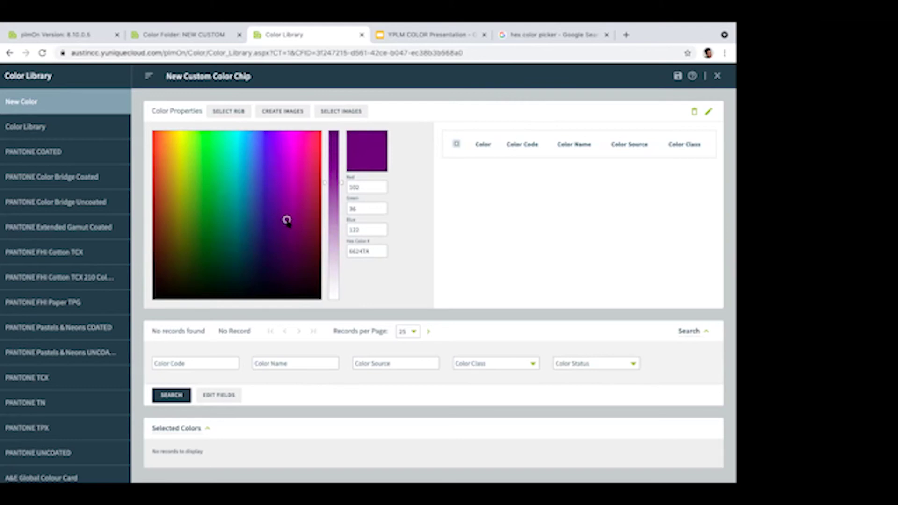
# Change the custom color to a green of about hex 30A37F.
pyautogui.moveTo(287, 223); pyautogui.dragTo(228, 193)
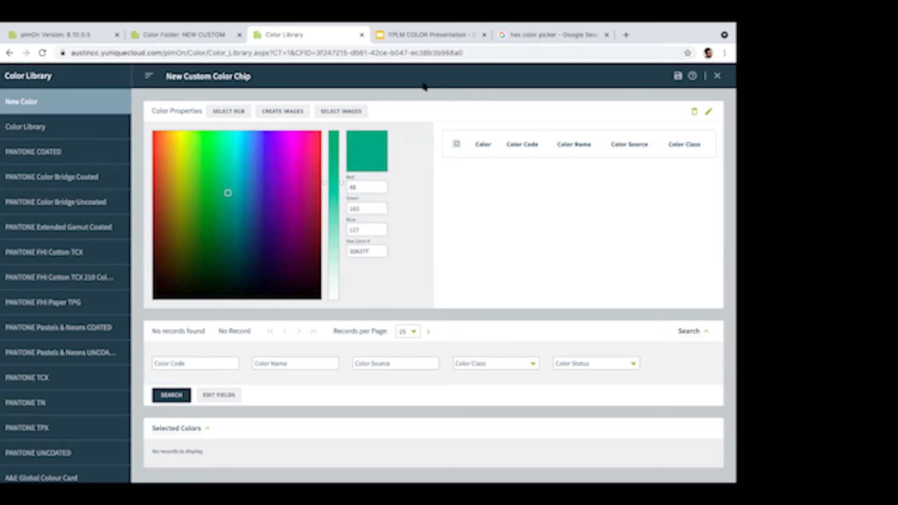
# Switch to the YPLM COLOR Presentation in Google Slides and present the slides from the RGB and CMYK comparison through the New Custom Color Chip instructions.
pyautogui.click(426, 36)
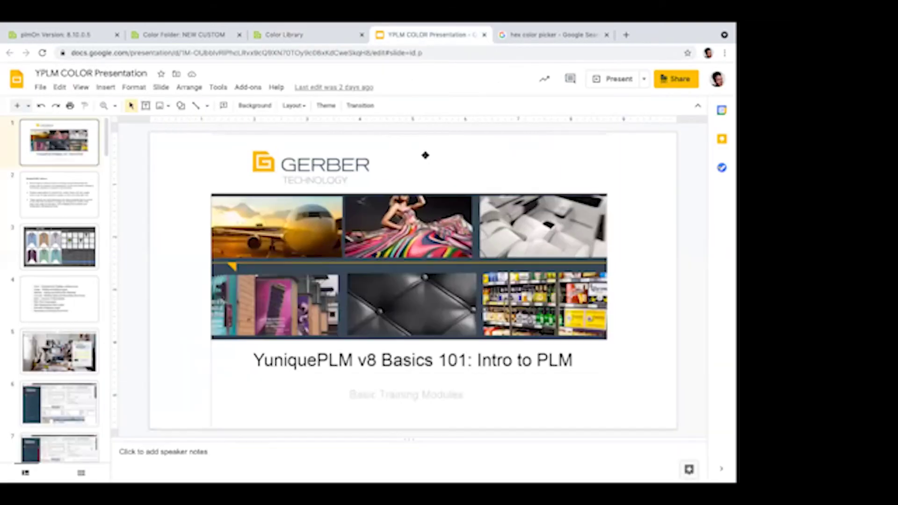
pyautogui.click(612, 80)
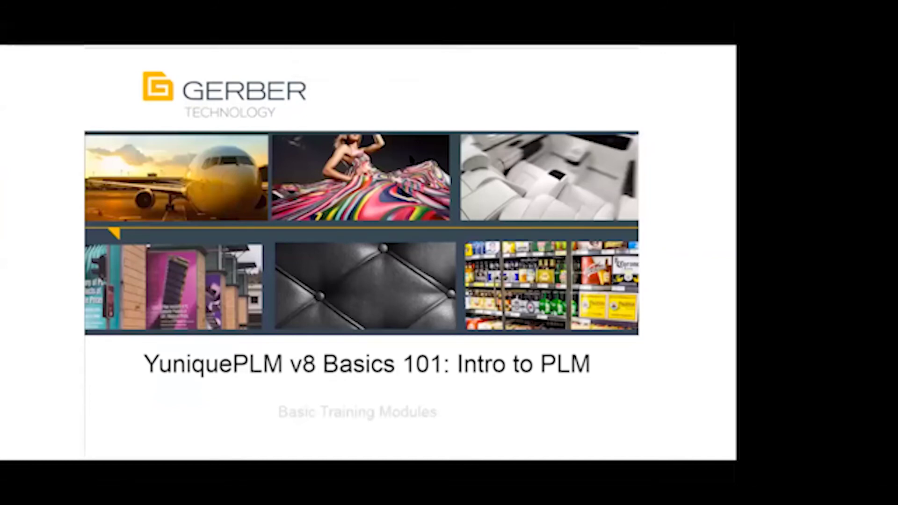
pyautogui.press('Escape')
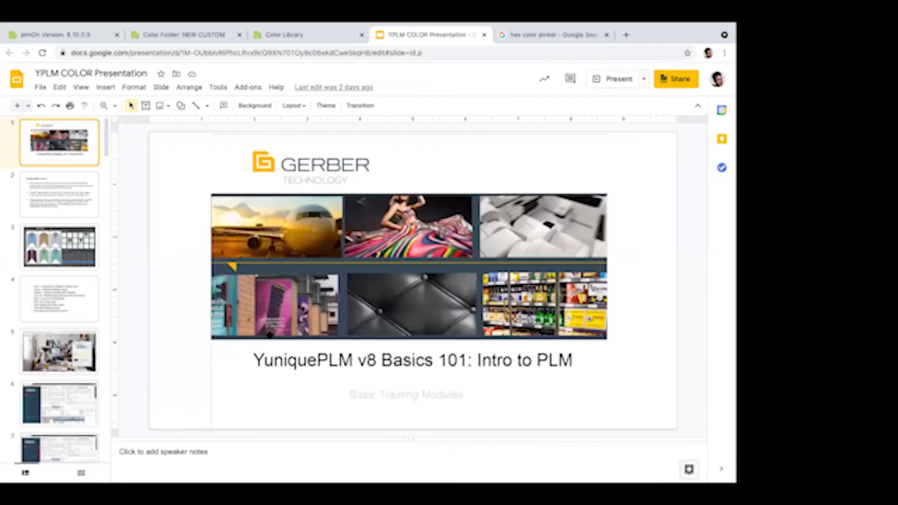
pyautogui.moveTo(106, 147); pyautogui.dragTo(106, 340)
pyautogui.scroll(1, 71, 290)
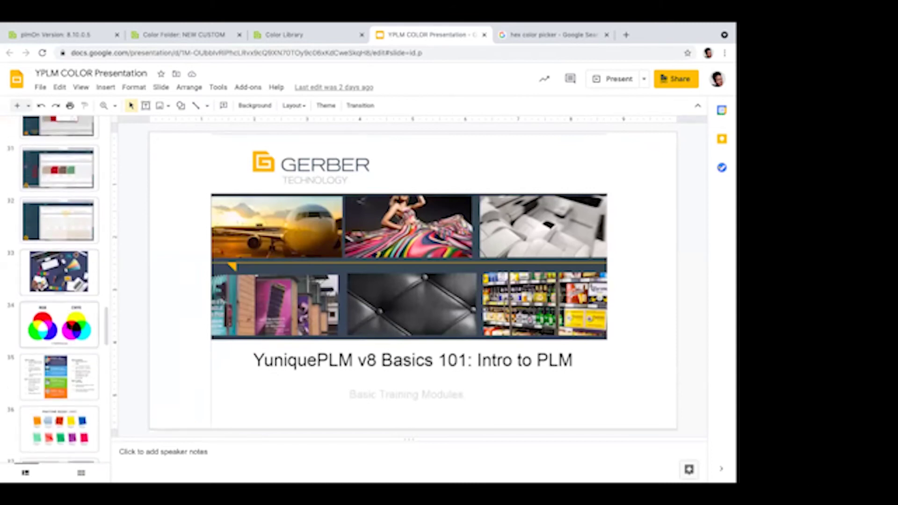
pyautogui.click(71, 328)
pyautogui.click(617, 79)
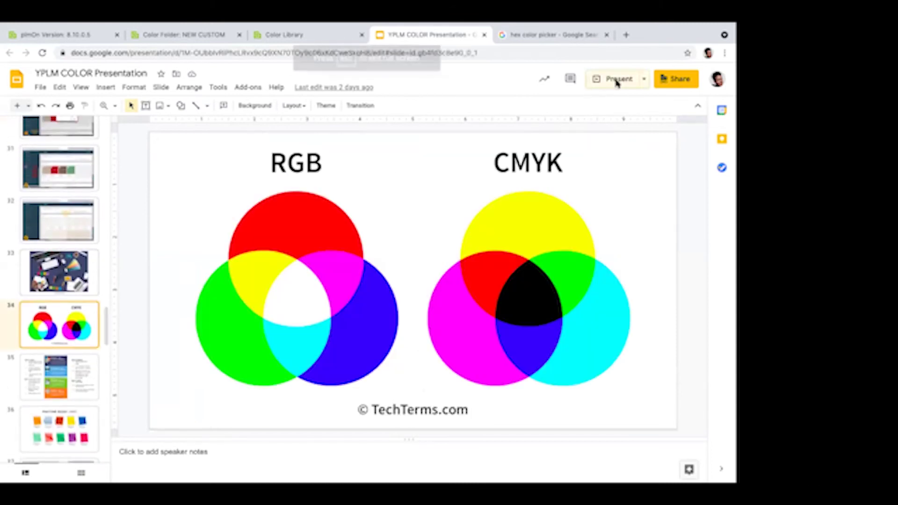
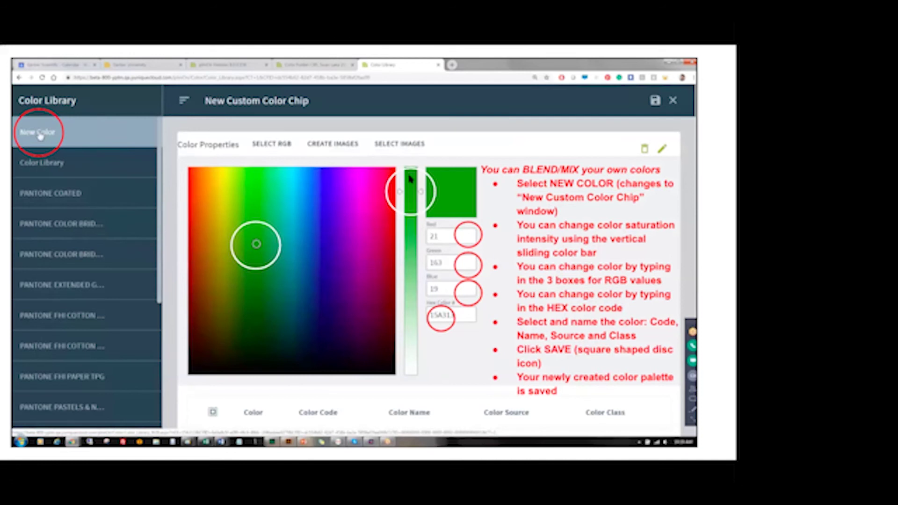
pyautogui.press('Escape')
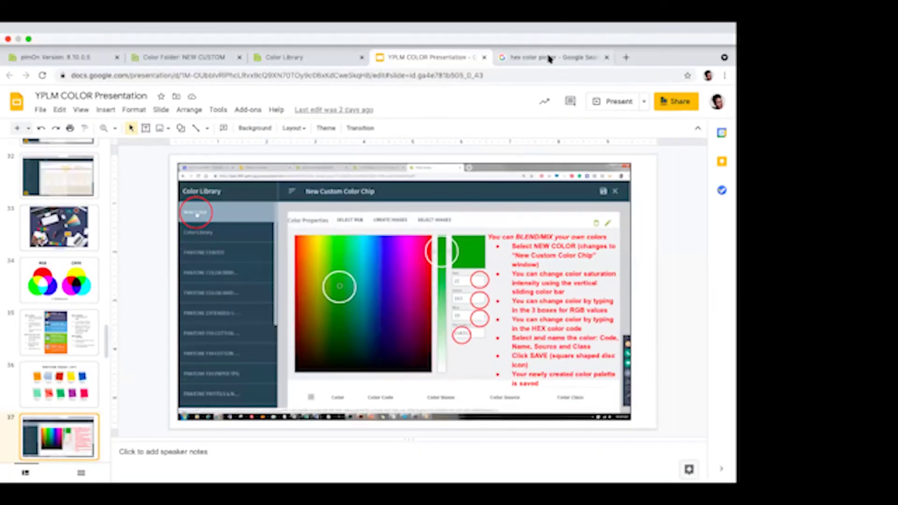
# Return to the Color Library in YuniquePLM and change the custom color to a blue of about hex 369DB5.
pyautogui.click(550, 58)
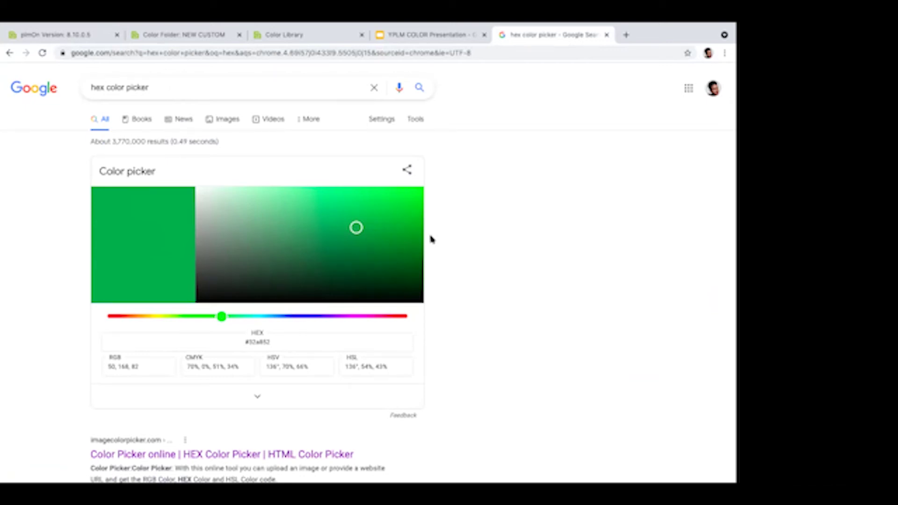
pyautogui.click(284, 40)
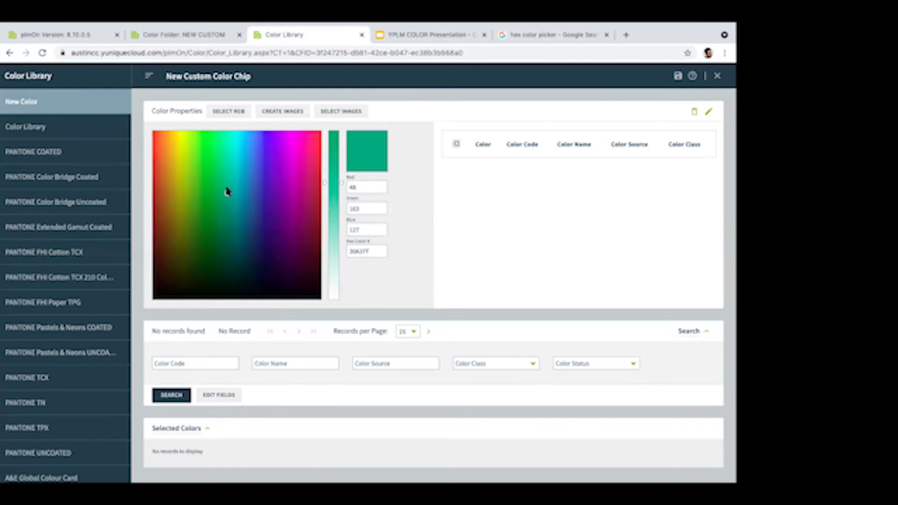
pyautogui.moveTo(229, 195)
pyautogui.mouseDown()
pyautogui.moveTo(276, 175)
pyautogui.moveTo(224, 176)
pyautogui.moveTo(227, 207)
pyautogui.moveTo(230, 158)
pyautogui.moveTo(255, 183)
pyautogui.moveTo(241, 200)
pyautogui.moveTo(246, 217)
pyautogui.mouseUp()
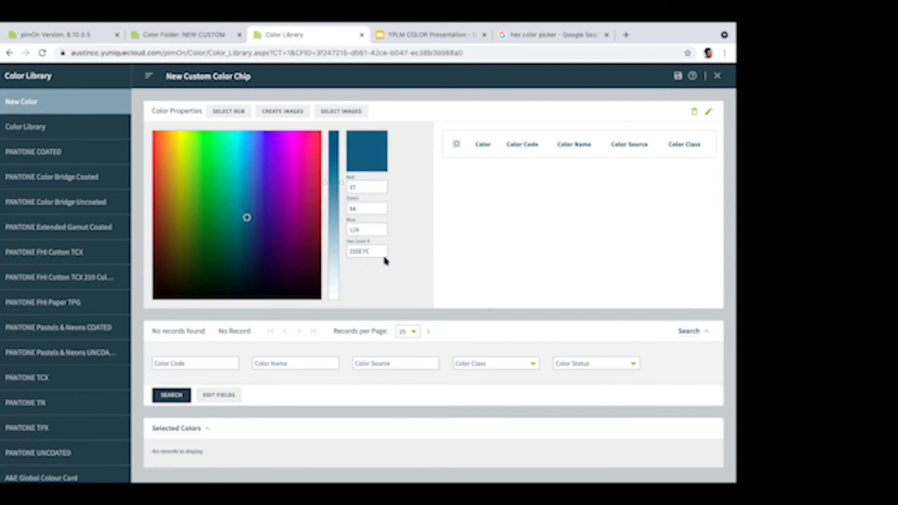
pyautogui.moveTo(247, 217)
pyautogui.mouseDown()
pyautogui.moveTo(238, 197)
pyautogui.moveTo(267, 190)
pyautogui.moveTo(242, 182)
pyautogui.mouseUp()
pyautogui.click(229, 179)
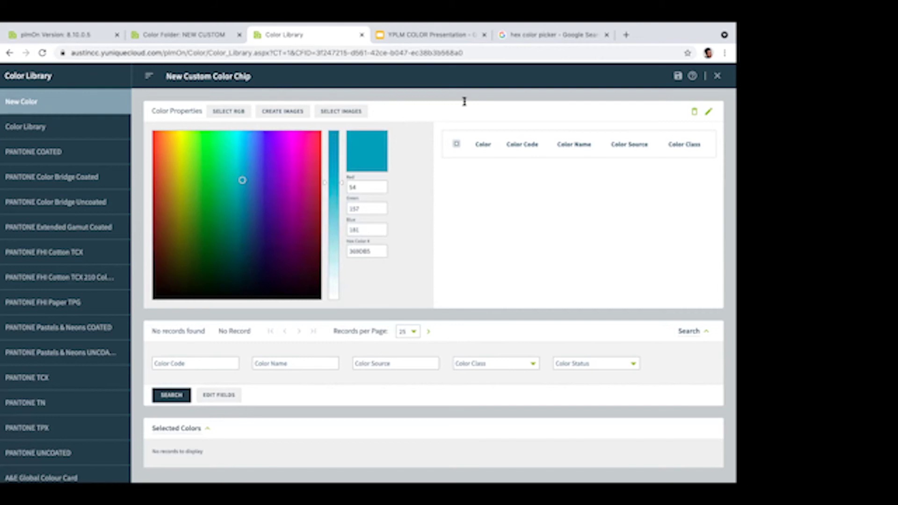
# Switch to Google's hex color picker, choose a muted green of about hex 529C66, and return to the Color Library.
pyautogui.click(529, 39)
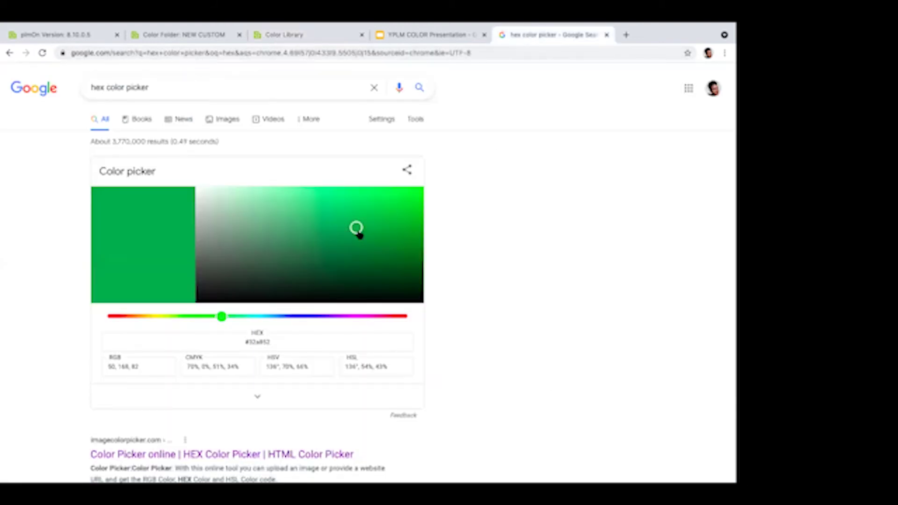
pyautogui.moveTo(357, 230)
pyautogui.mouseDown()
pyautogui.moveTo(287, 221)
pyautogui.moveTo(304, 235)
pyautogui.mouseUp()
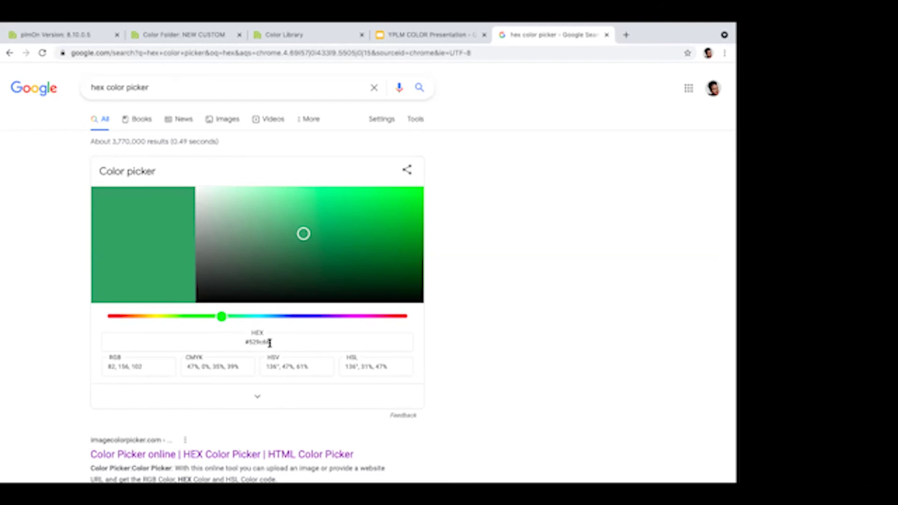
pyautogui.click(404, 37)
pyautogui.click(332, 40)
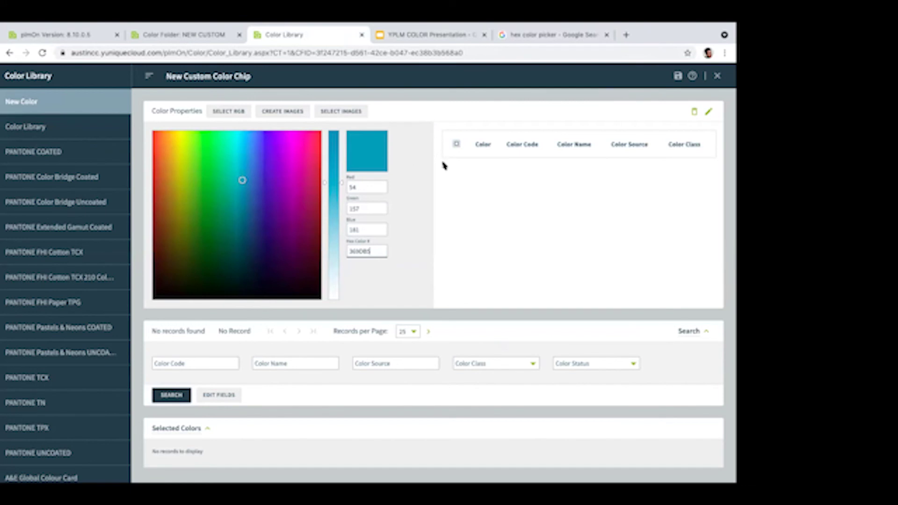
# Switch to Google's hex color picker, choose a magenta of about hex BD2EC9, and copy its hex code without the hash sign.
pyautogui.click(555, 36)
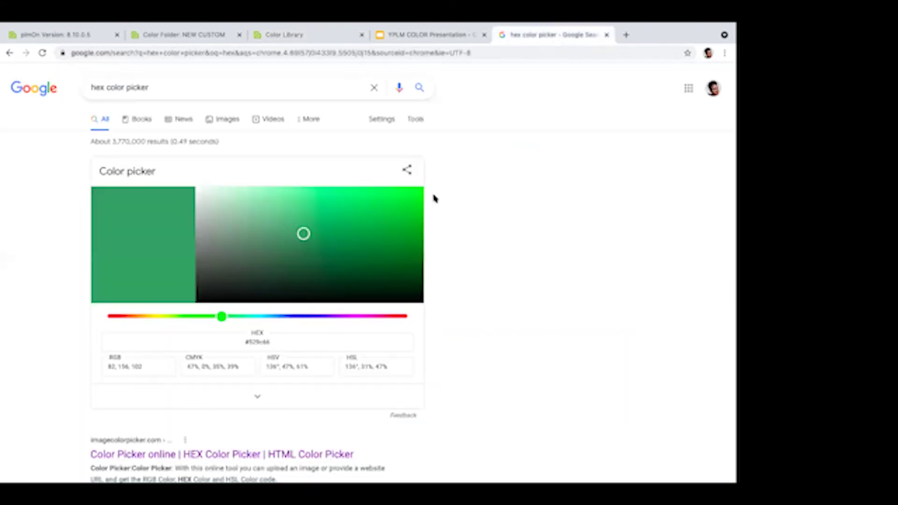
pyautogui.click(306, 235)
pyautogui.moveTo(306, 235)
pyautogui.mouseDown()
pyautogui.moveTo(341, 252)
pyautogui.moveTo(297, 232)
pyautogui.moveTo(265, 245)
pyautogui.moveTo(268, 252)
pyautogui.moveTo(299, 221)
pyautogui.moveTo(377, 260)
pyautogui.moveTo(317, 230)
pyautogui.mouseUp()
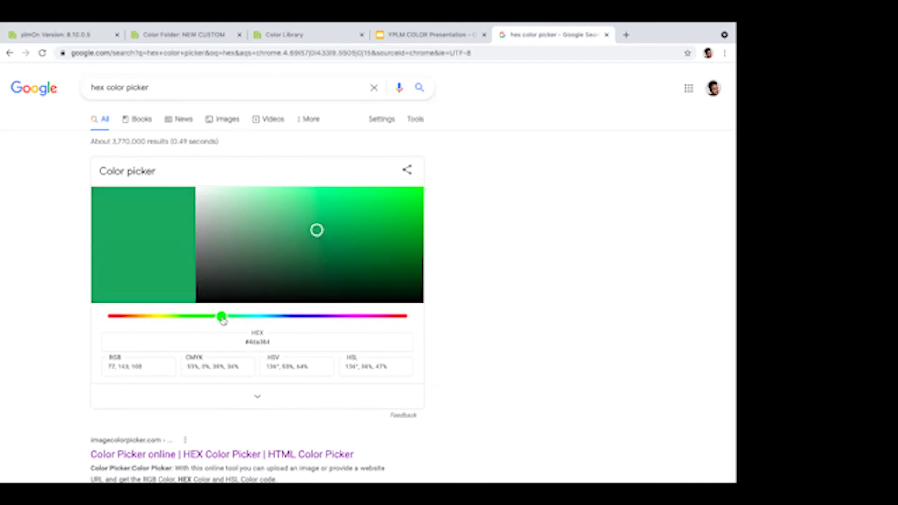
pyautogui.moveTo(223, 320); pyautogui.dragTo(356, 325)
pyautogui.moveTo(317, 229); pyautogui.dragTo(373, 212)
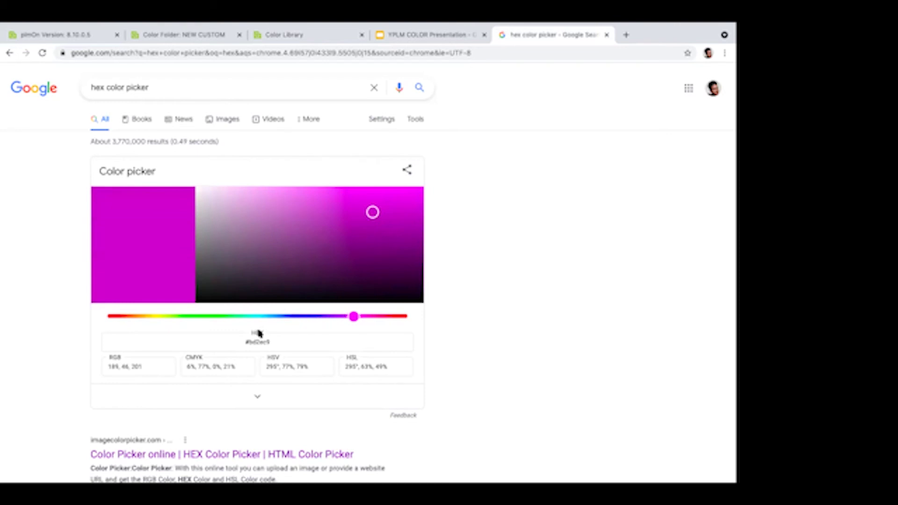
pyautogui.moveTo(272, 343); pyautogui.dragTo(250, 343)
# Return to the Color Library and set the custom color's hex value to BD2EC9.
pyautogui.click(387, 40)
pyautogui.click(321, 36)
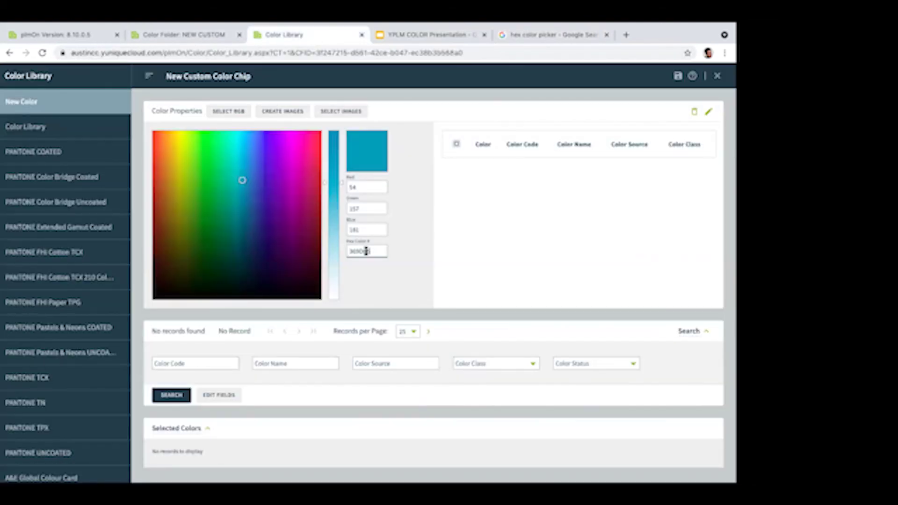
pyautogui.moveTo(371, 251); pyautogui.dragTo(346, 254)
pyautogui.write('BD2EC9')
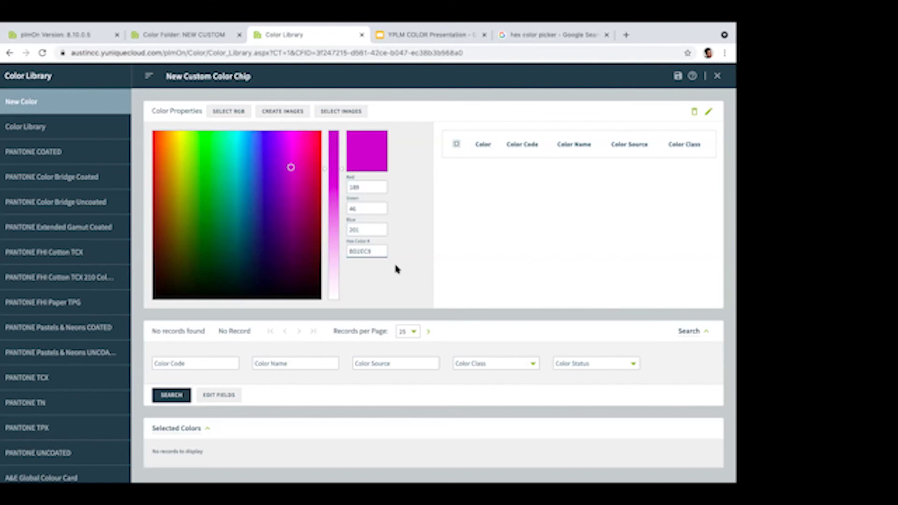
# Compare the magenta with Google's color picker, add it to the custom chip list, and name the chip PINK.
pyautogui.click(535, 37)
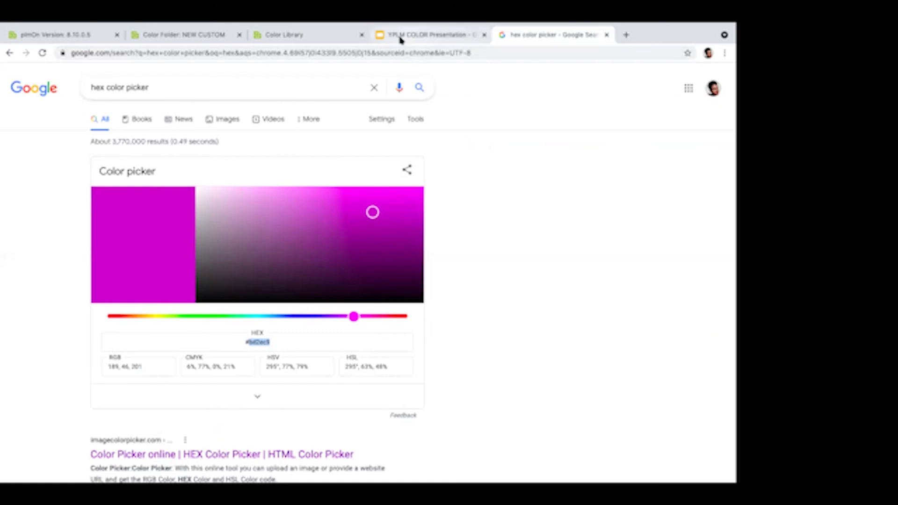
pyautogui.click(305, 37)
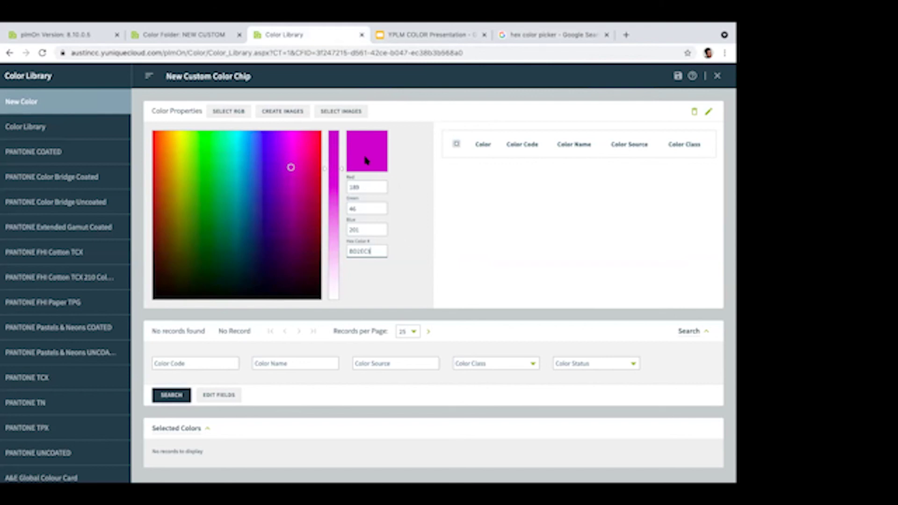
pyautogui.click(228, 112)
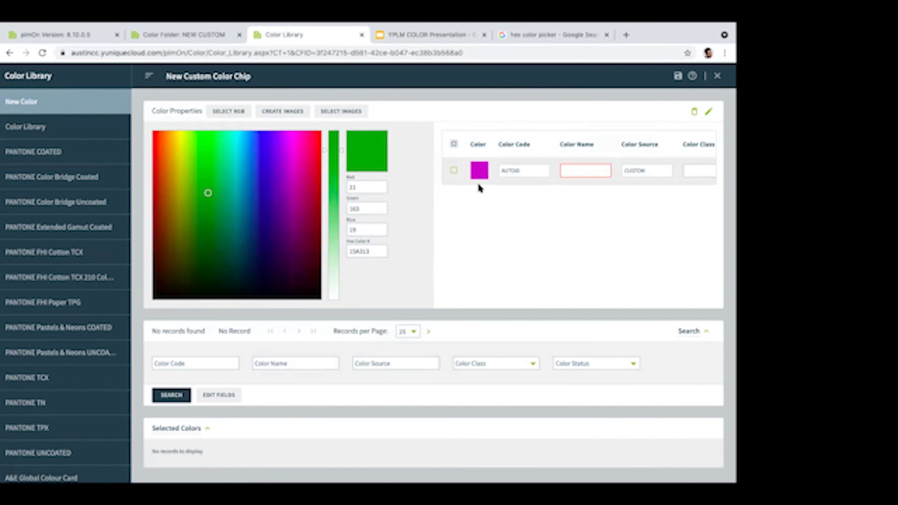
pyautogui.click(569, 172)
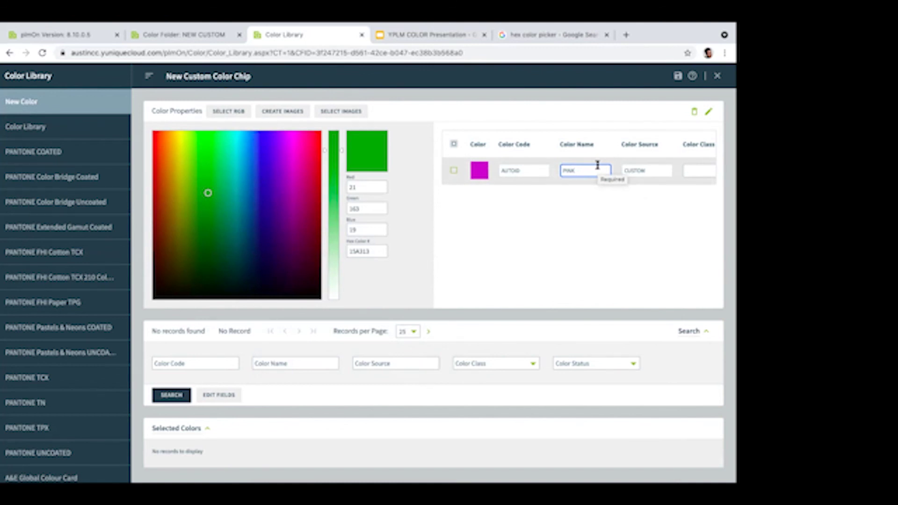
# Delete the PINK chip from the custom color list.
pyautogui.click(455, 172)
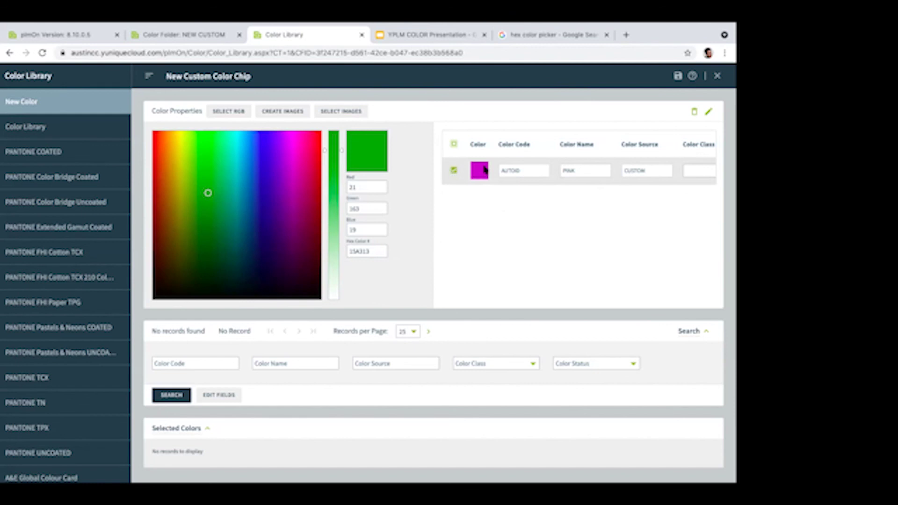
pyautogui.click(695, 113)
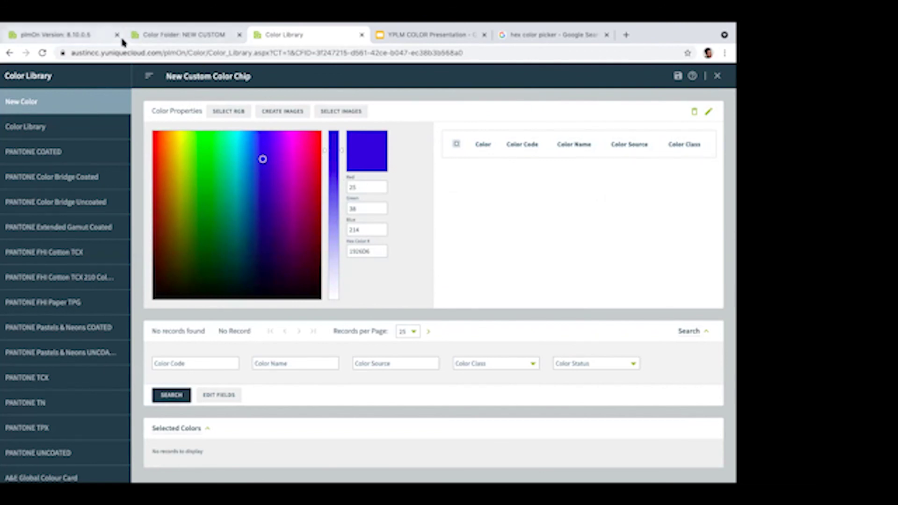
# Exit the browser's full-screen mode and go by way of the NEW CUSTOM palette to the Color Folder search page.
pyautogui.moveTo(26, 28)
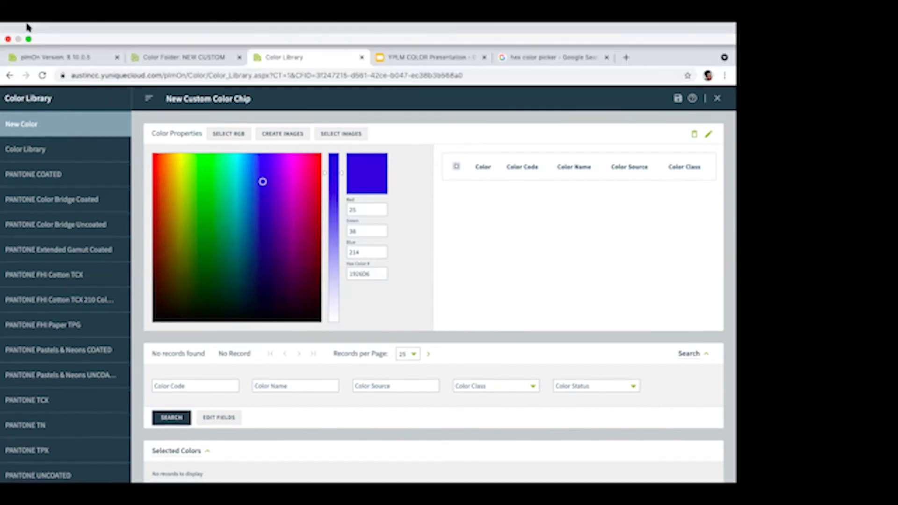
pyautogui.click(29, 41)
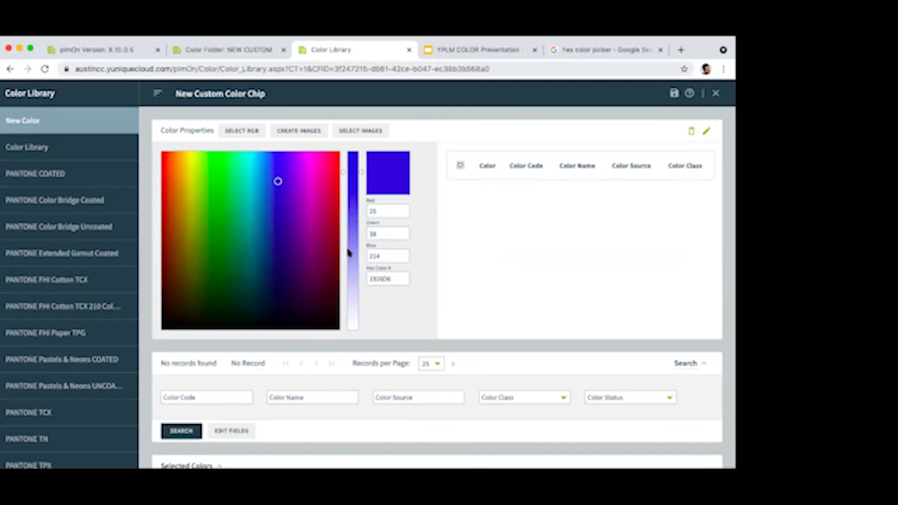
pyautogui.click(249, 49)
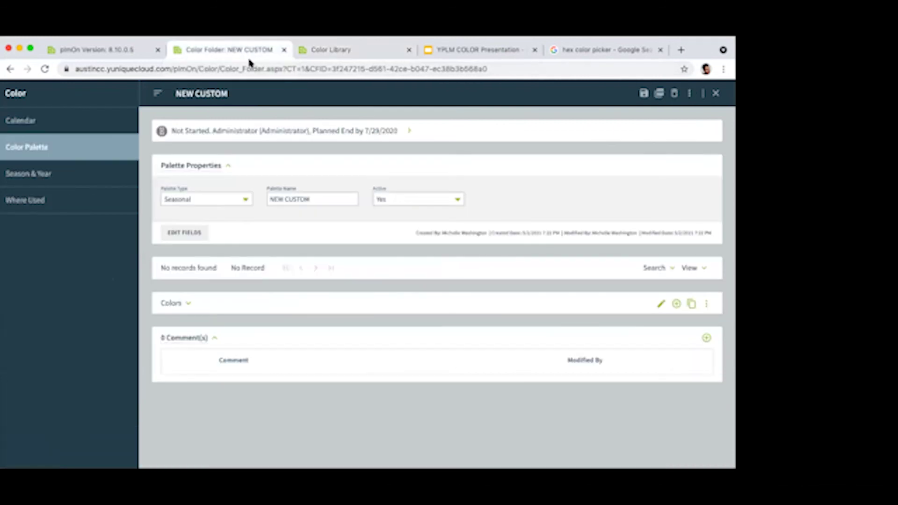
pyautogui.click(131, 49)
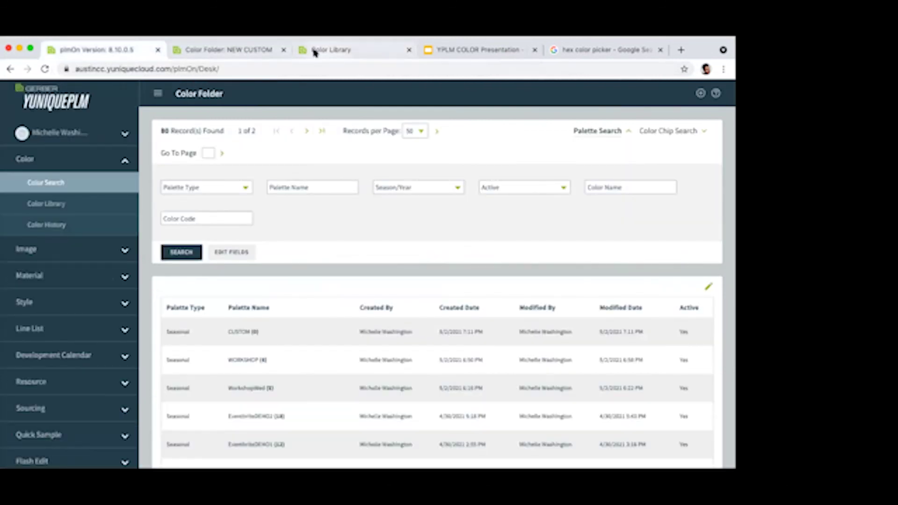